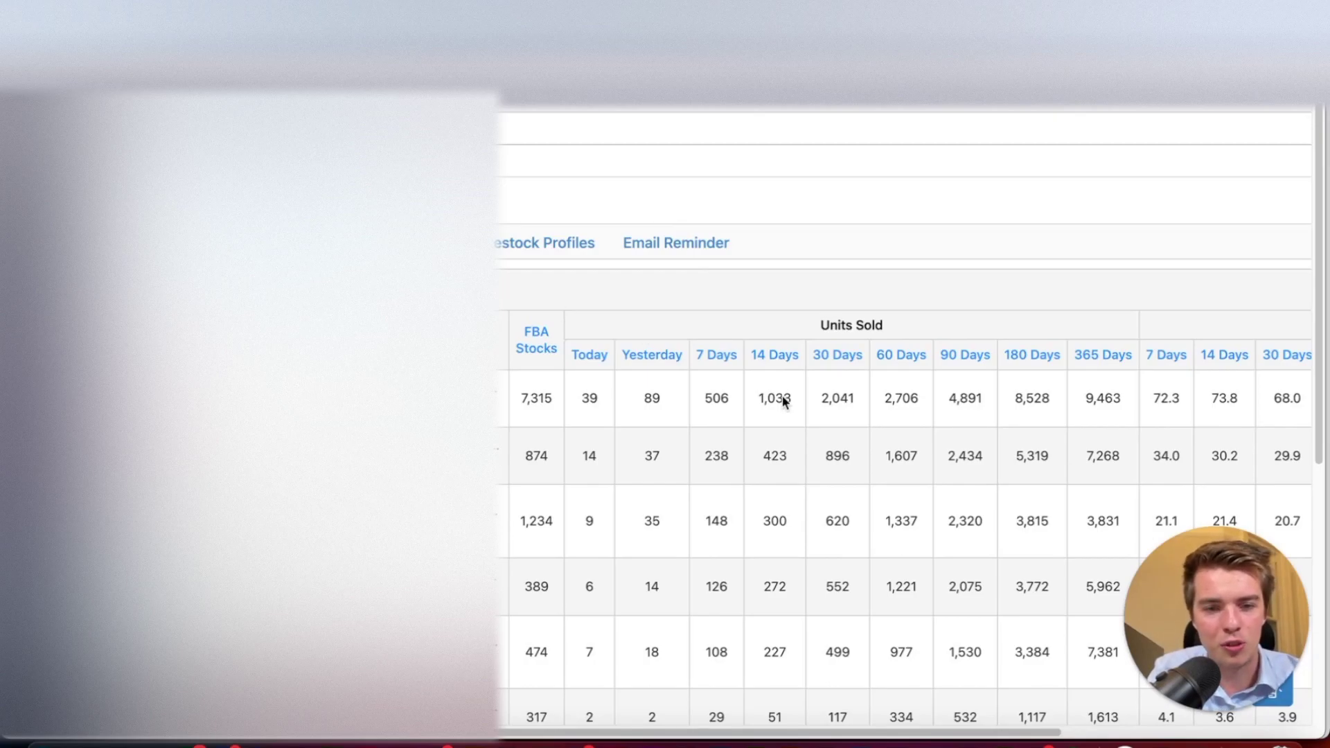
pyautogui.hscroll(5, 785, 403)
pyautogui.hscroll(1, 935, 406)
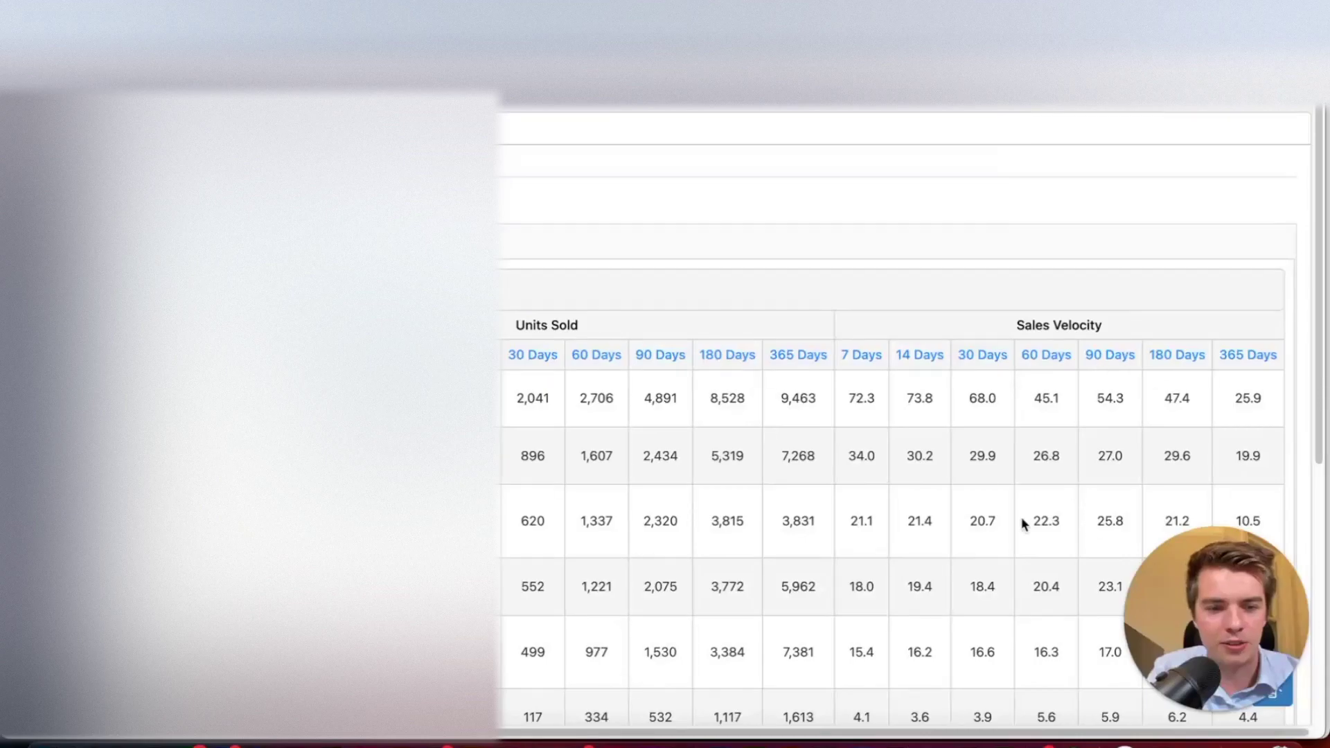
pyautogui.hscroll(-5, 1026, 423)
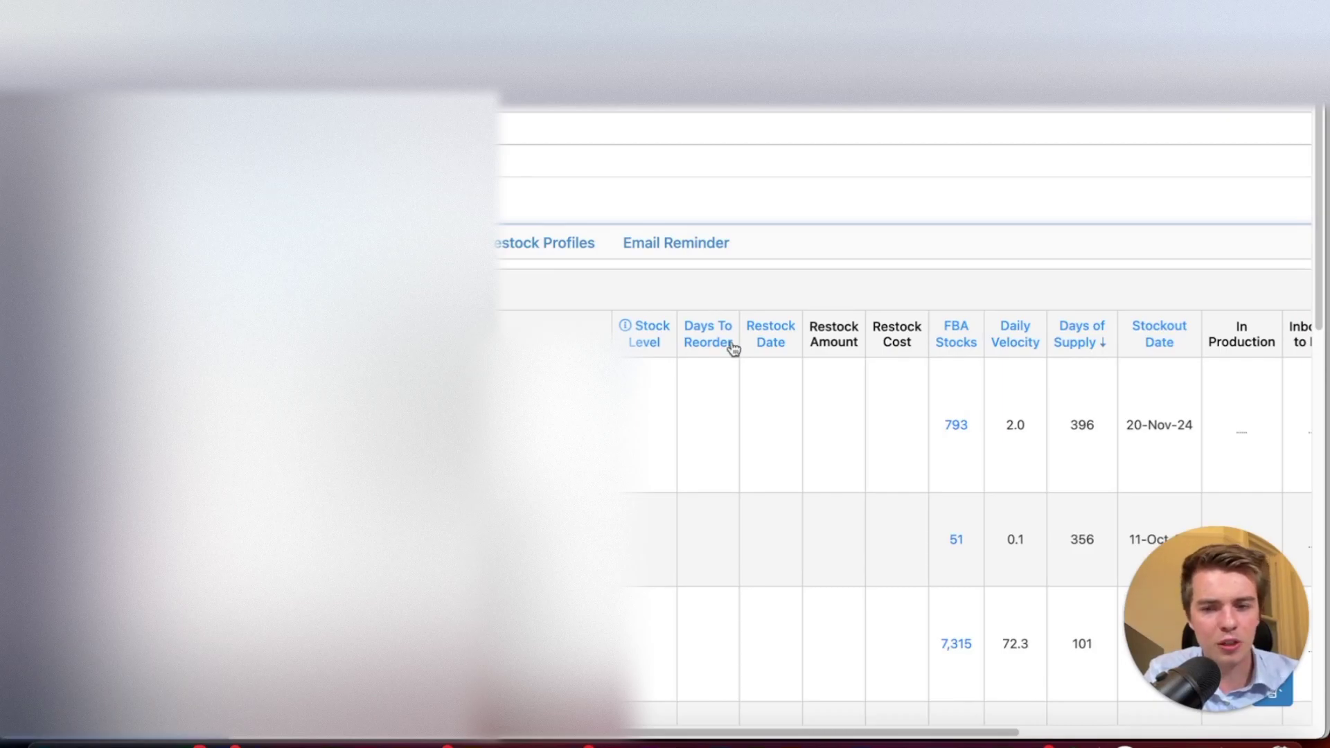
pyautogui.hscroll(3, 910, 436)
pyautogui.hscroll(3, 910, 436)
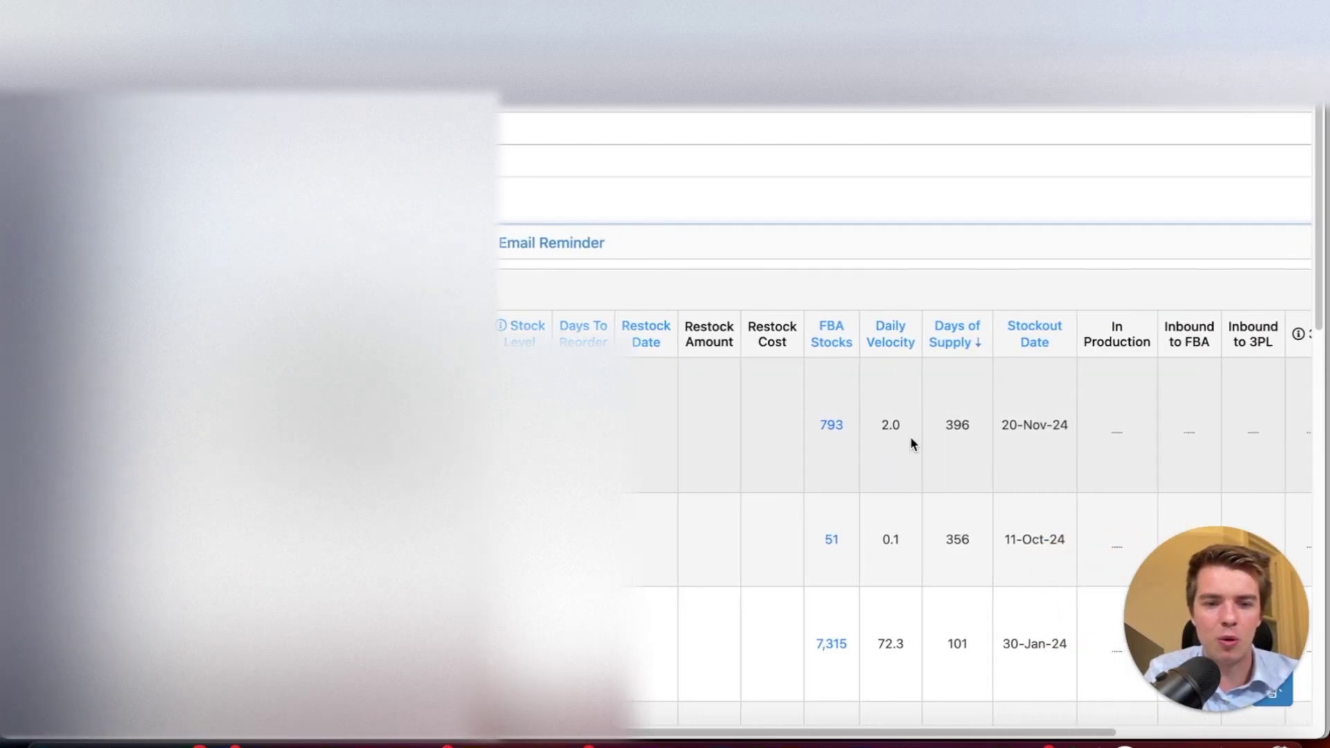
pyautogui.hscroll(3, 911, 436)
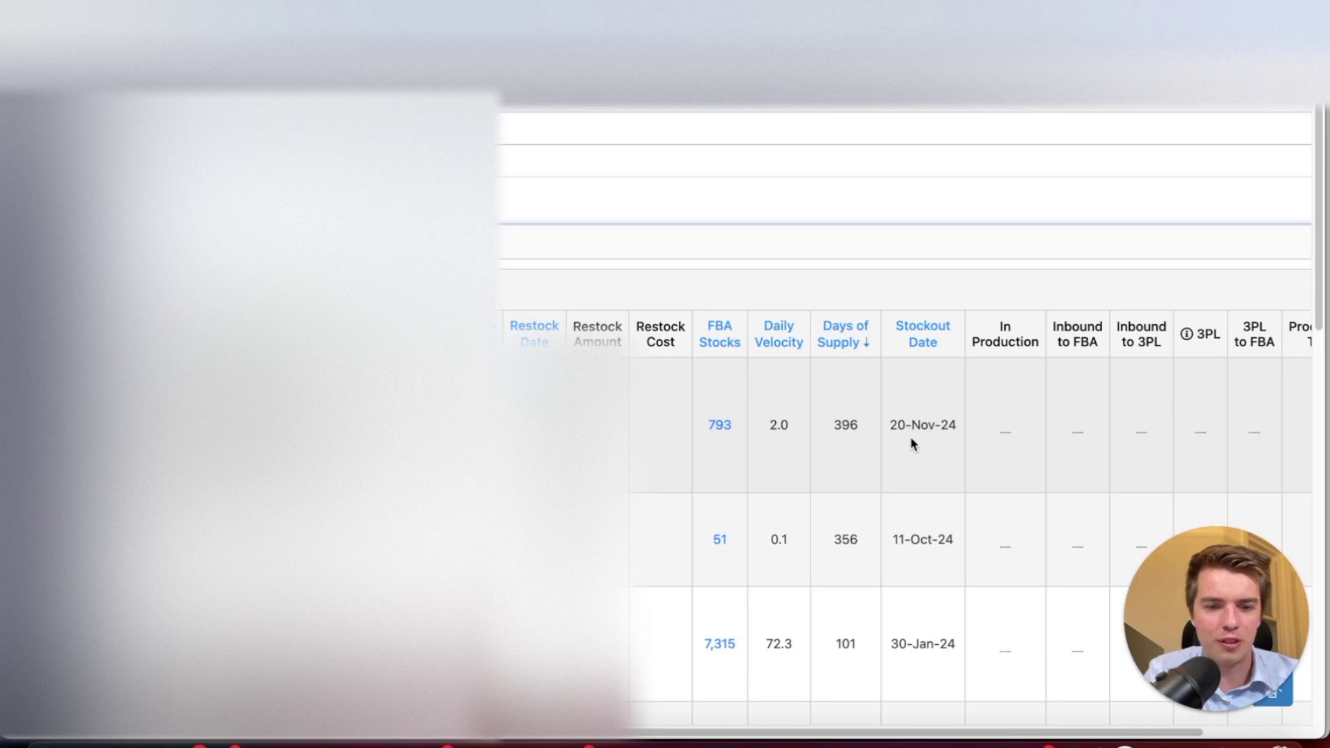
pyautogui.hscroll(3, 911, 437)
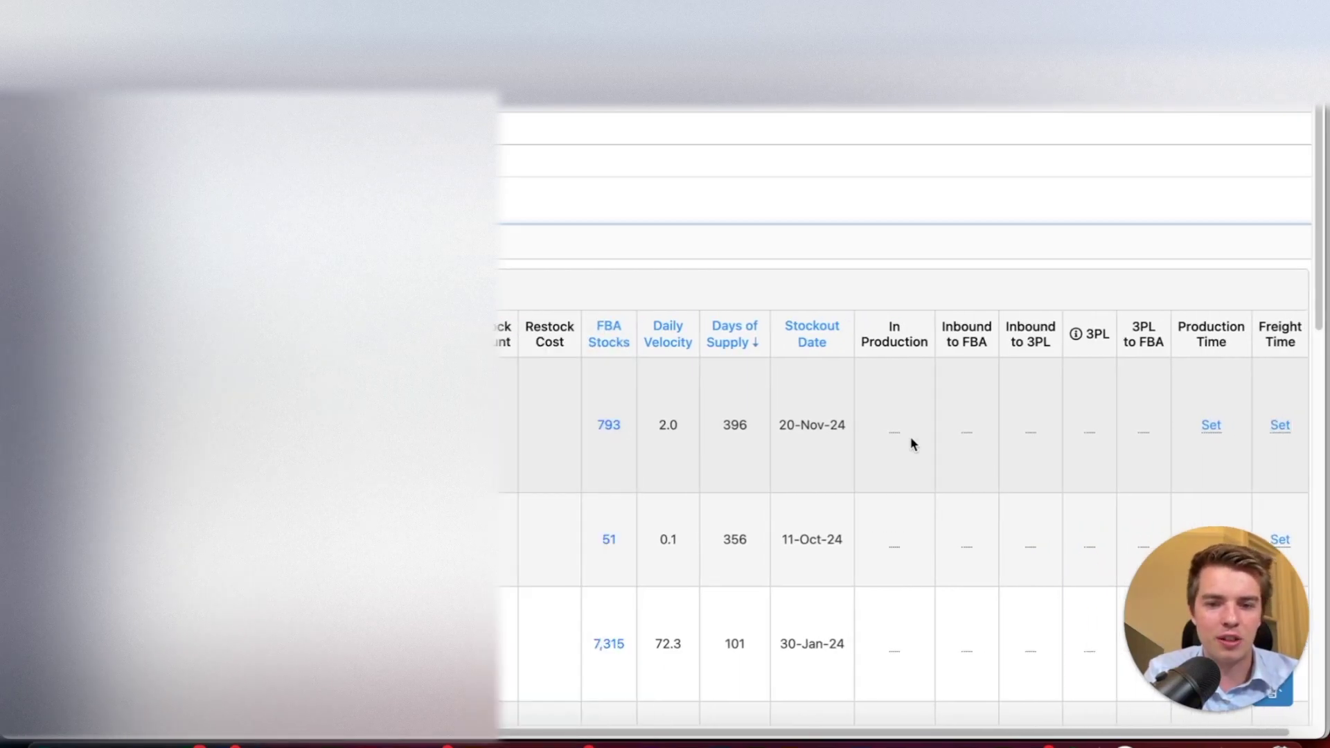
pyautogui.hscroll(-1, 628, 415)
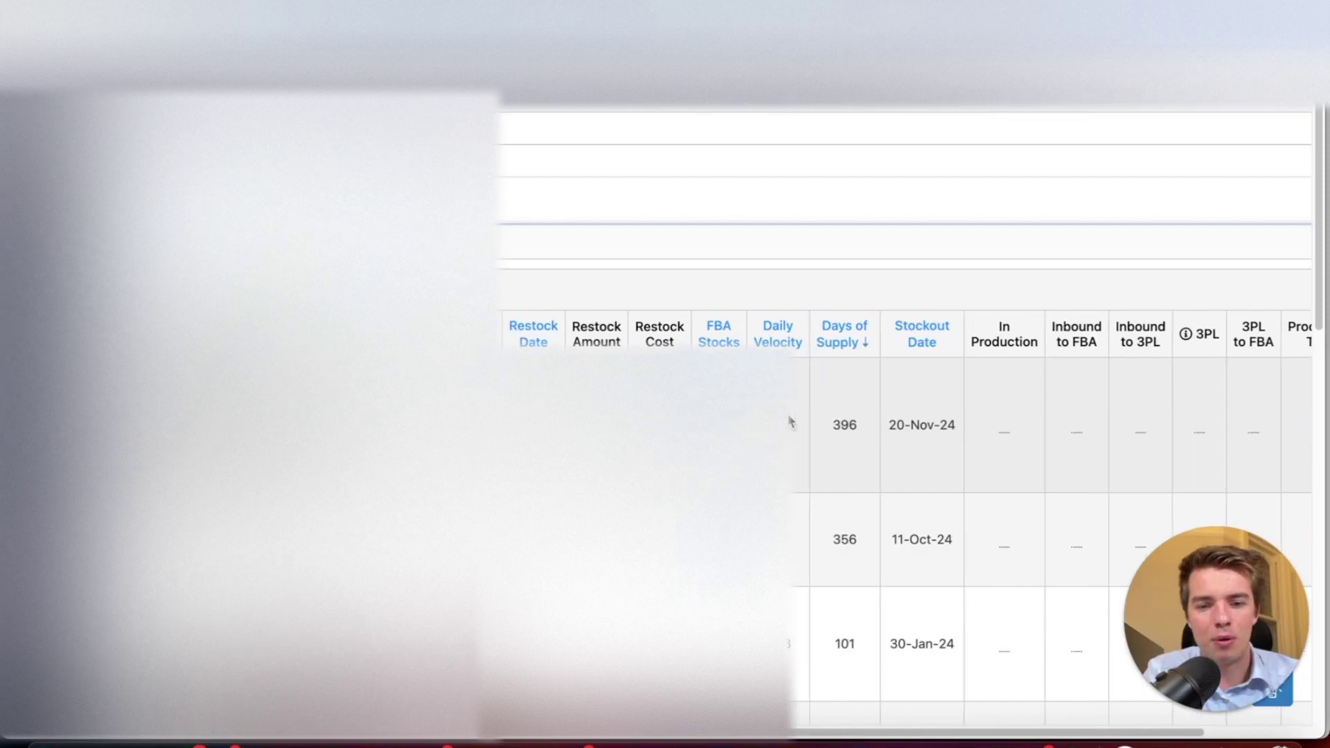
pyautogui.hscroll(-5, 789, 420)
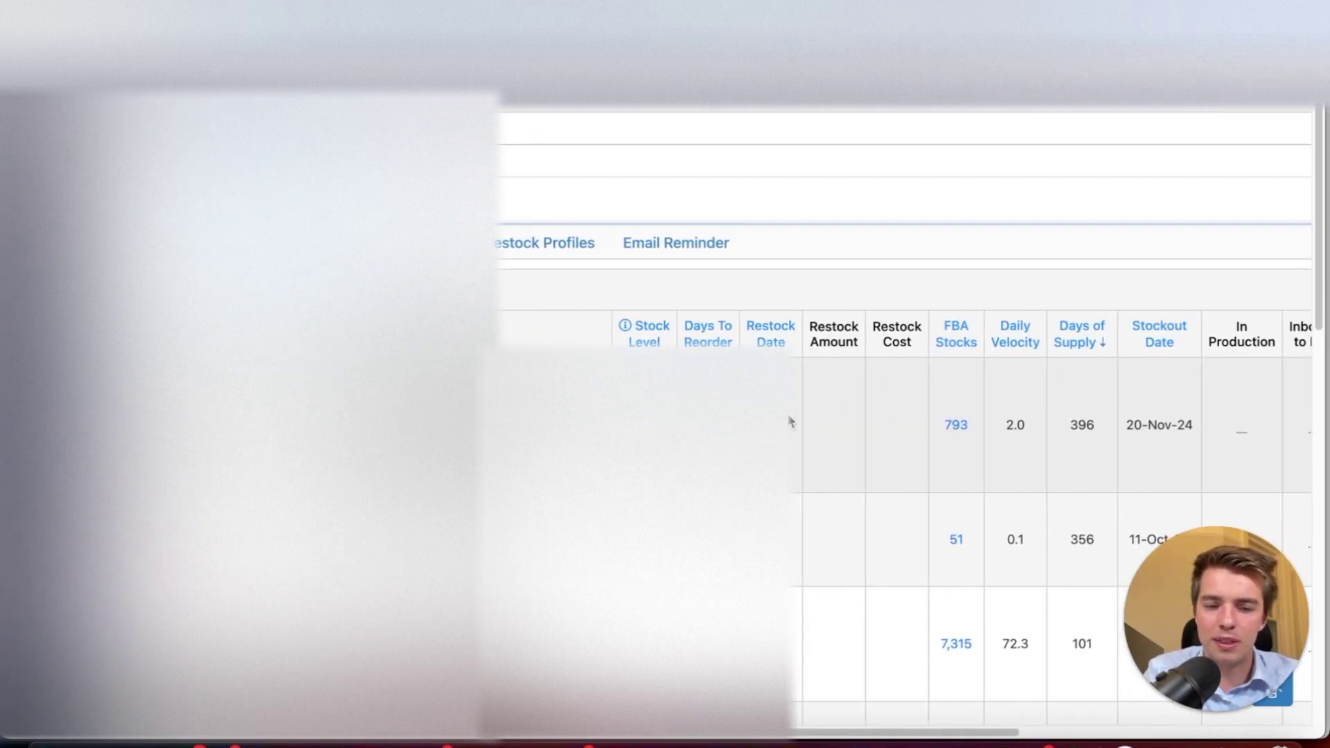